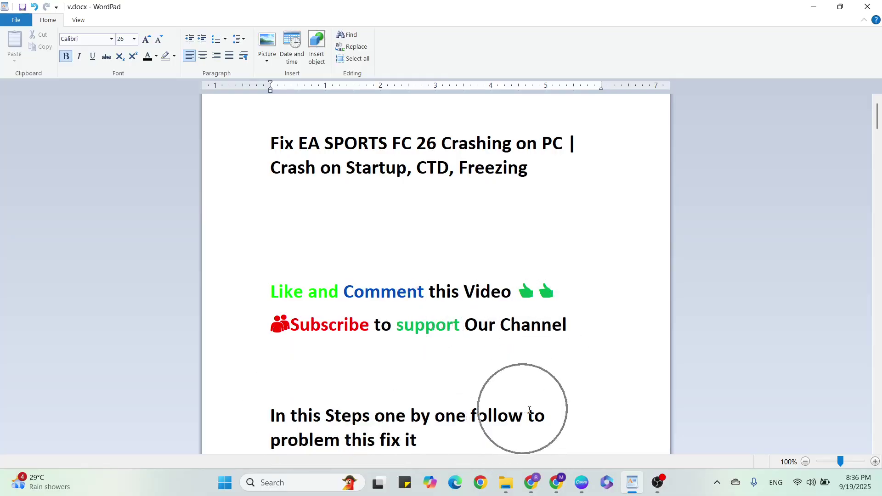
Step: Move down to the Run as admin step in the notes, then show the desktop
key(Down)
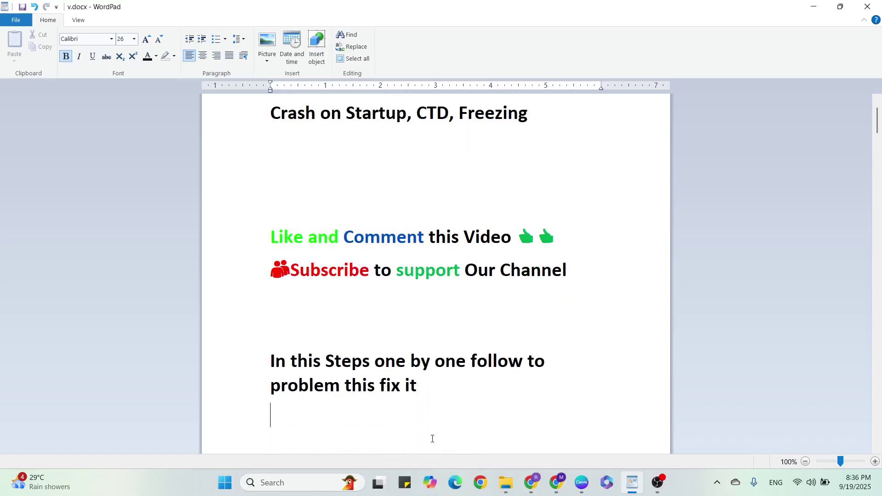
key(Down)
key(Down)
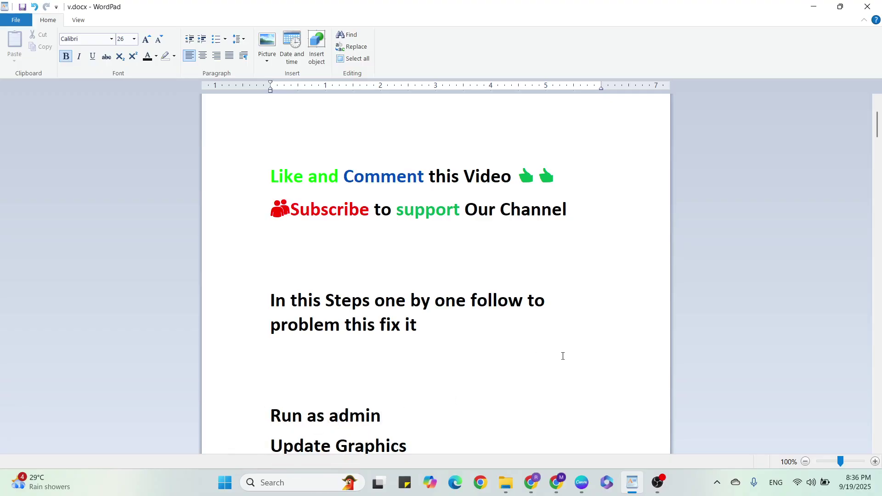
key(super+d)
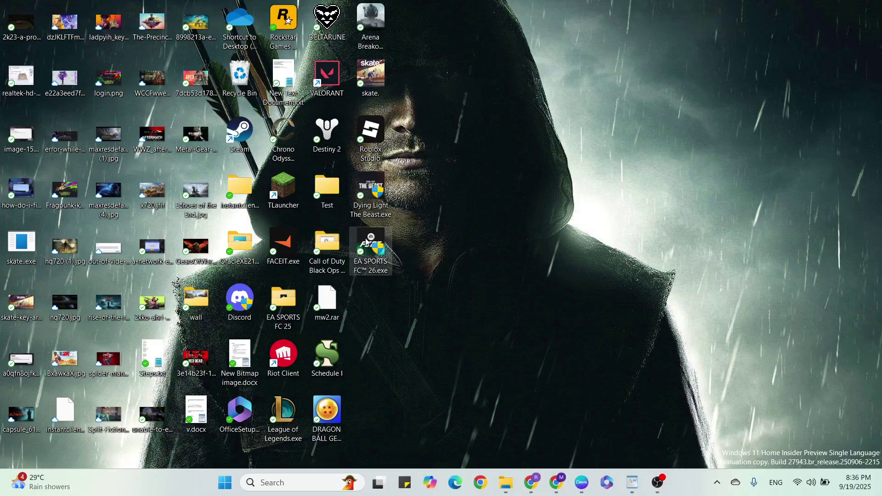
Step: In EA SPORTS FC 26.exe Properties, enable Windows 8 compatibility mode and Run as administrator, then confirm
right_click(365, 242)
click(421, 293)
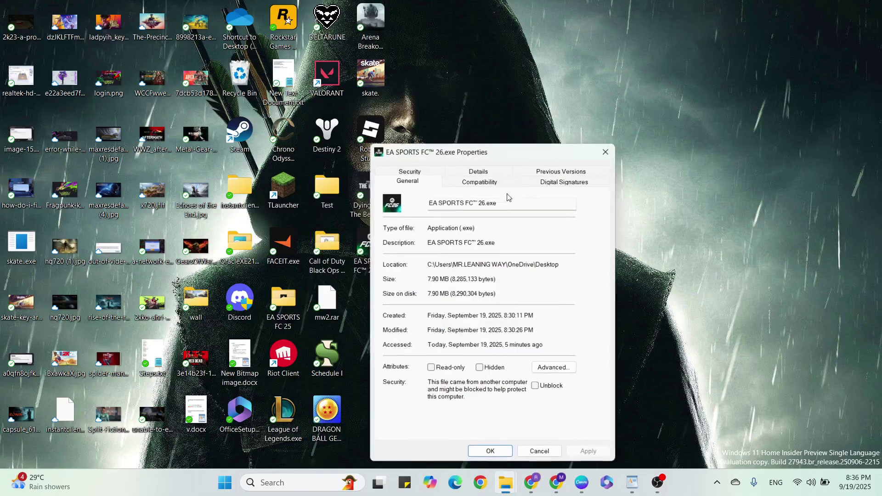
click(490, 183)
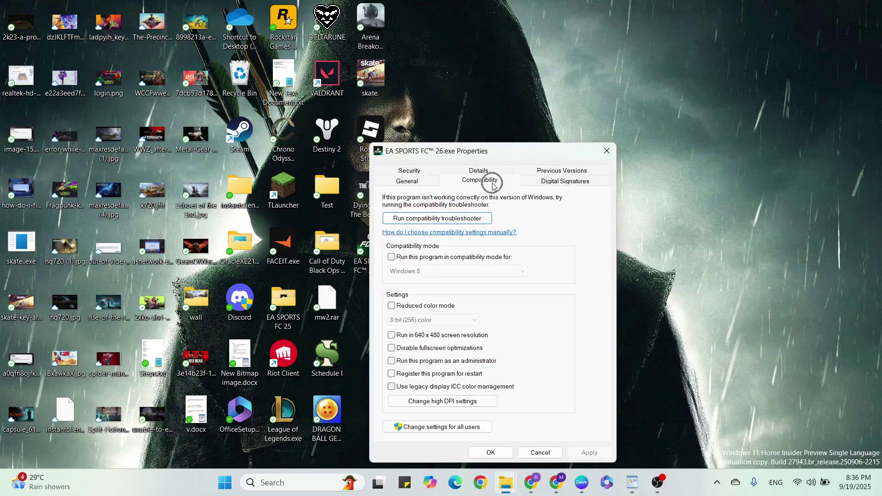
click(422, 258)
click(414, 362)
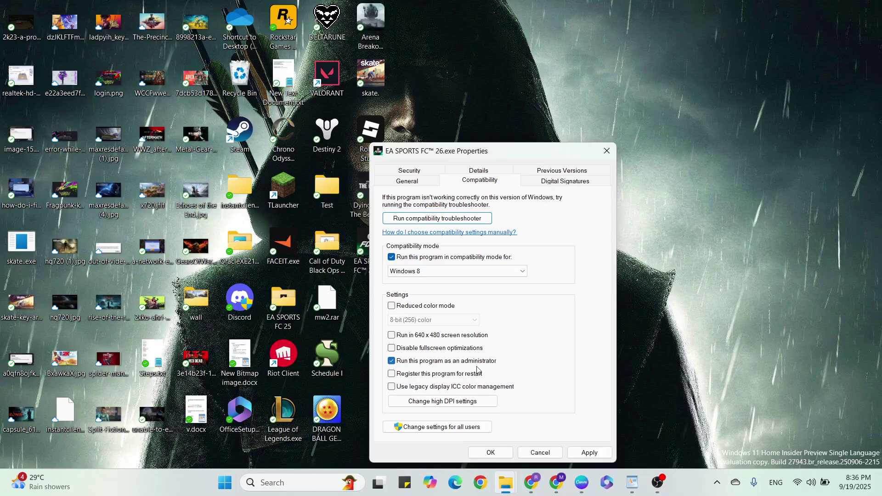
click(497, 453)
click(540, 454)
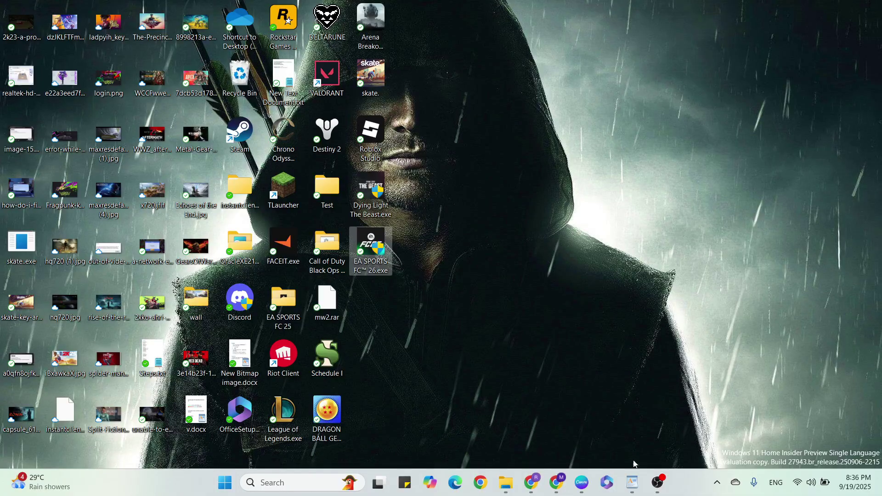
click(633, 482)
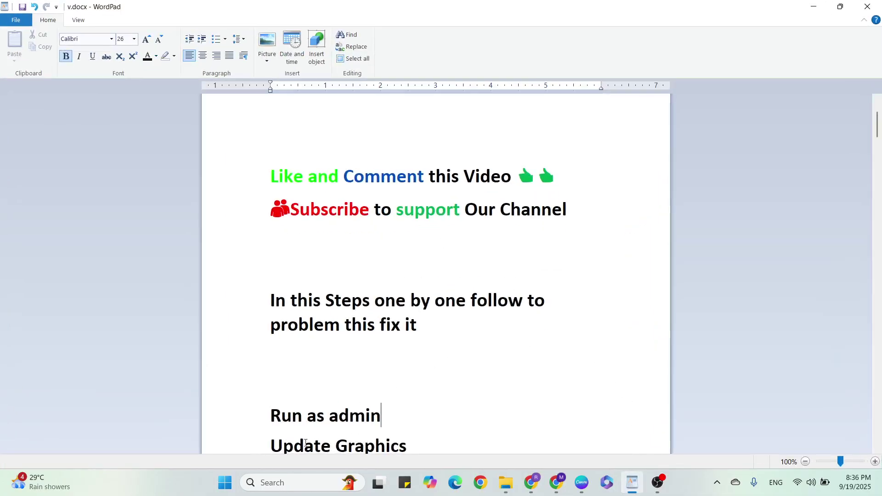
key(super+d)
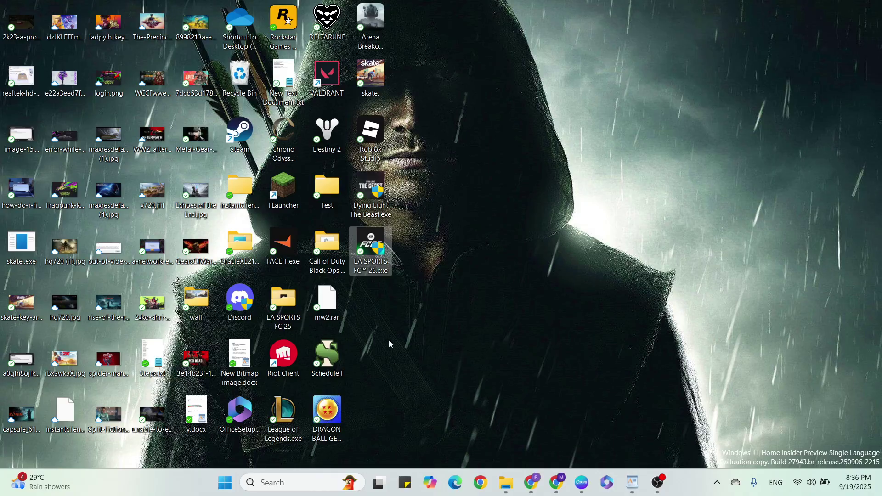
click(293, 483)
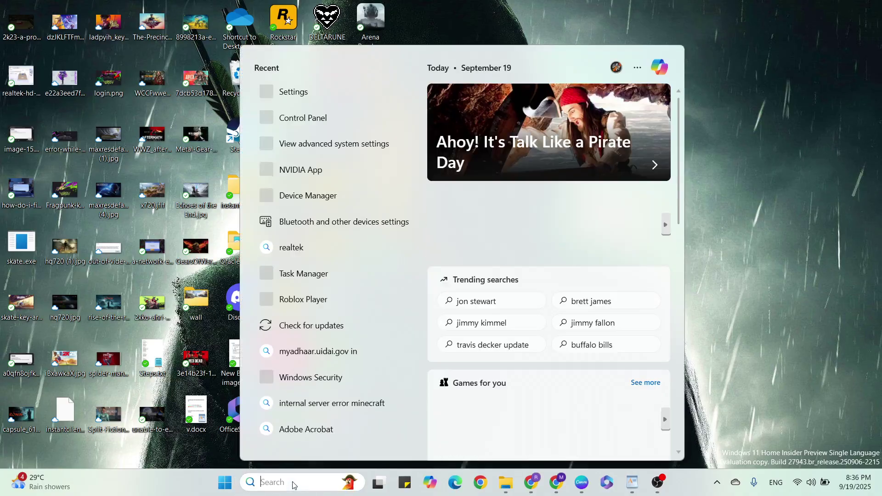
text(nvidia)
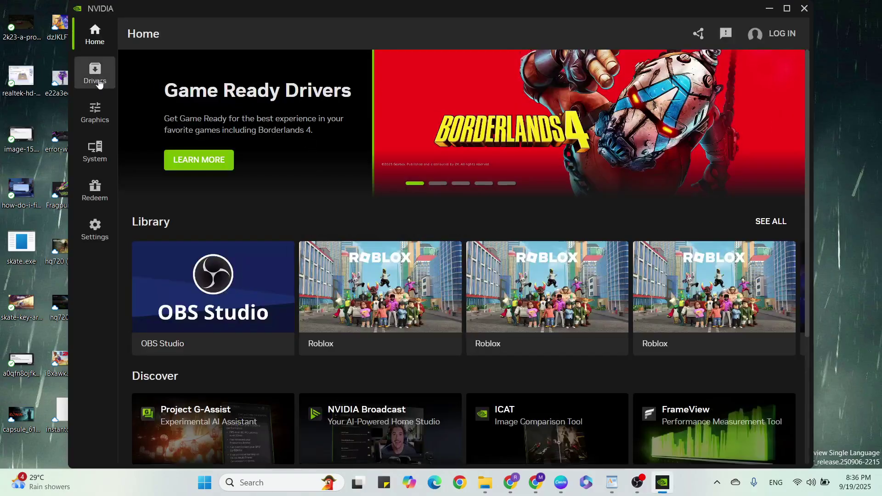
click(96, 81)
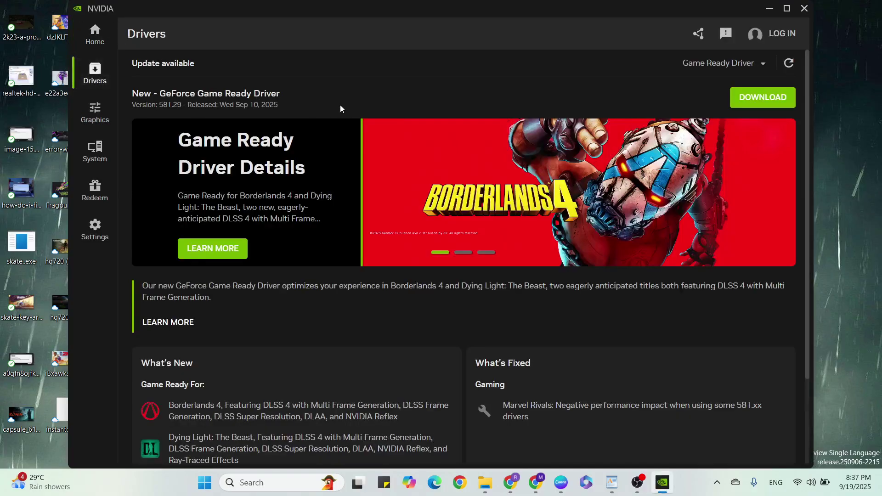
click(748, 104)
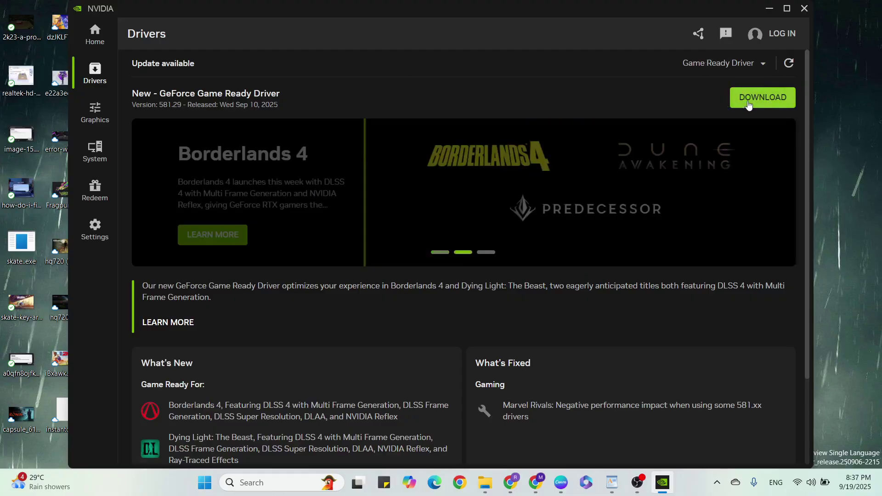
Step: Close the NVIDIA App, check the notes, and start a Windows search from the desktop
click(804, 8)
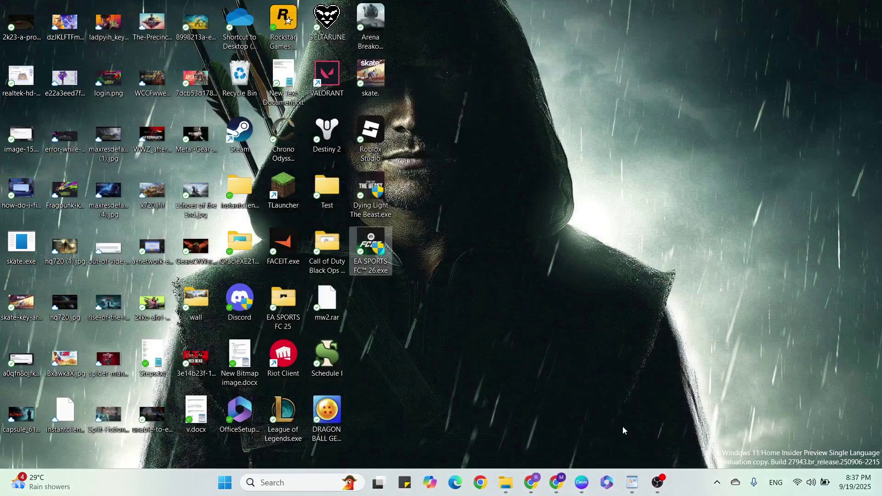
click(632, 482)
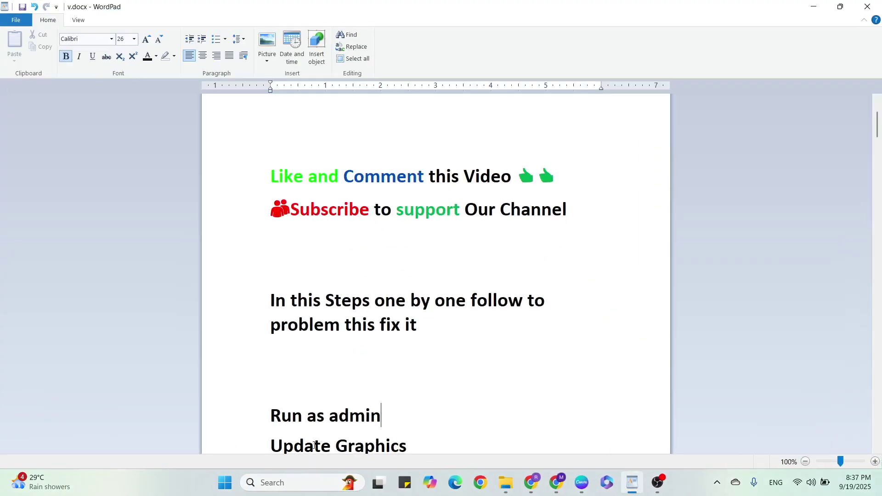
scroll(314, 445, down, 1)
scroll(314, 446, down, 1)
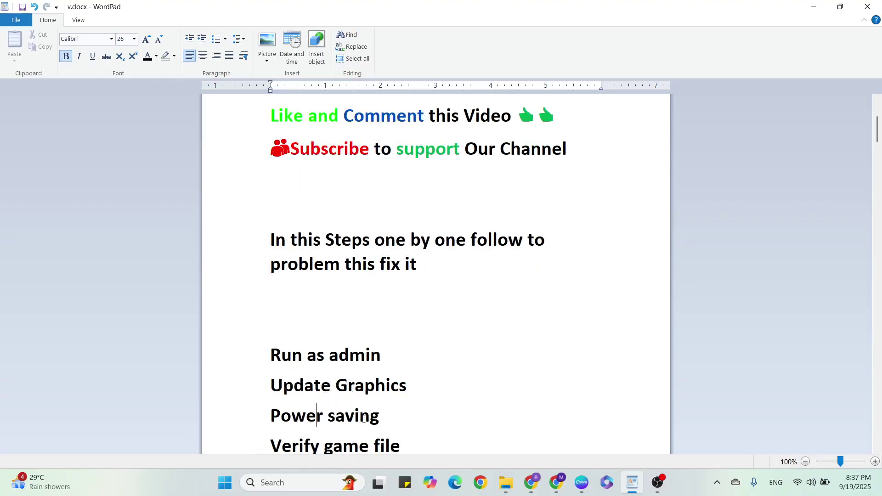
key(super+d)
click(266, 481)
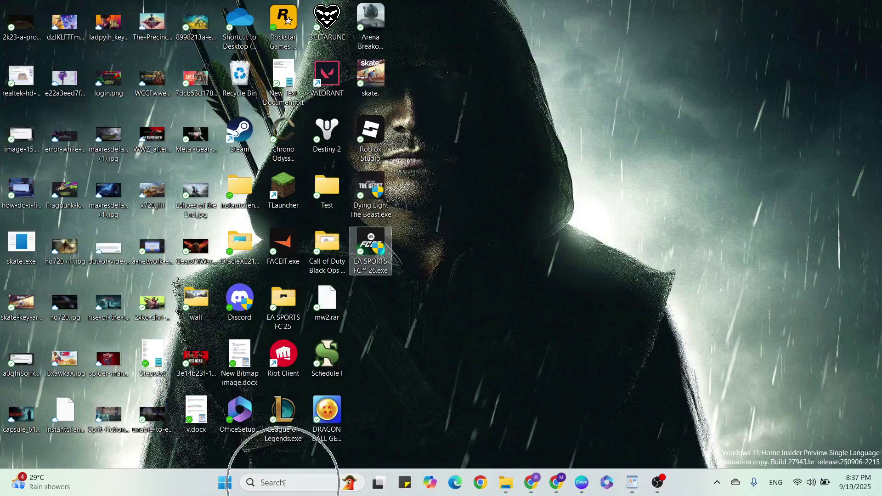
text(sett)
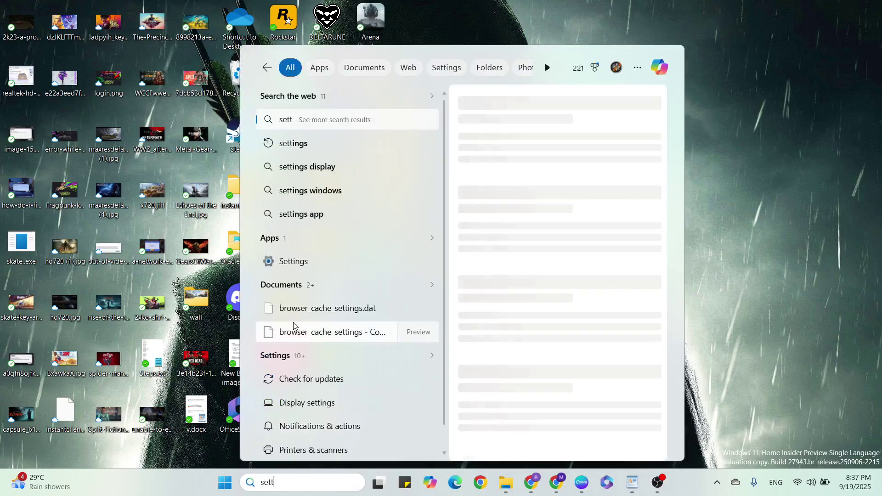
Step: Launch Settings and navigate to System > Display
click(301, 263)
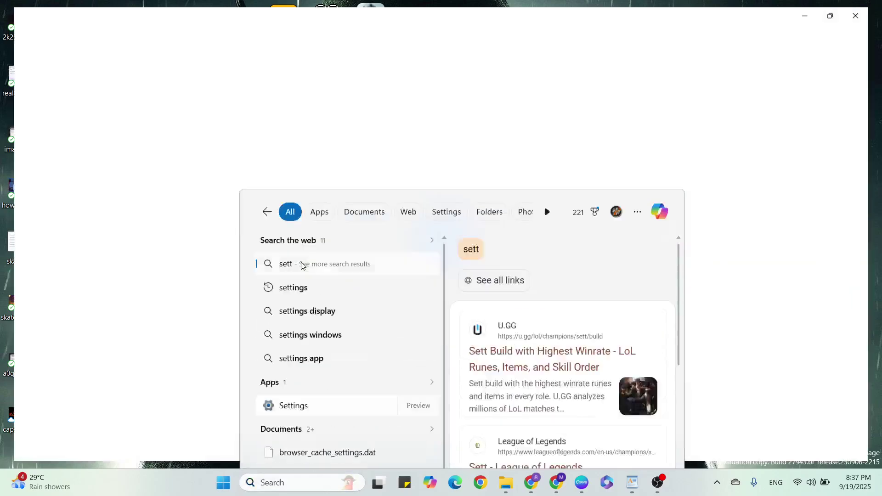
click(68, 116)
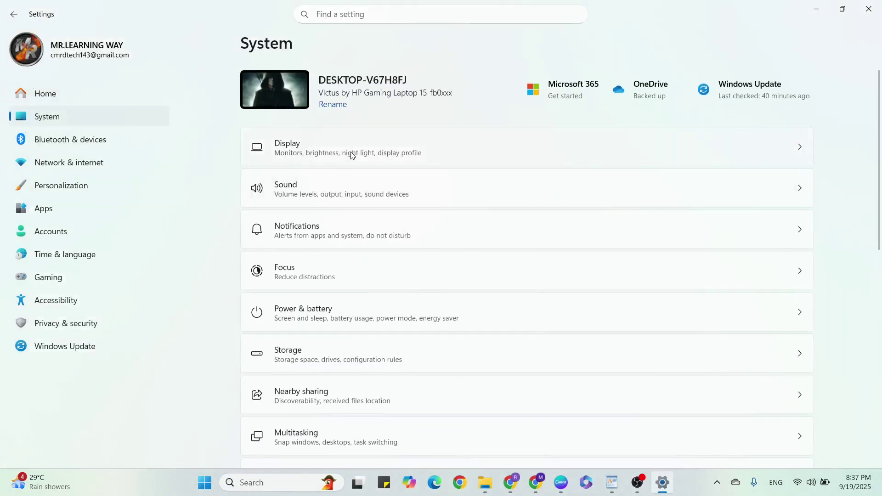
click(350, 150)
scroll(439, 241, down, 5)
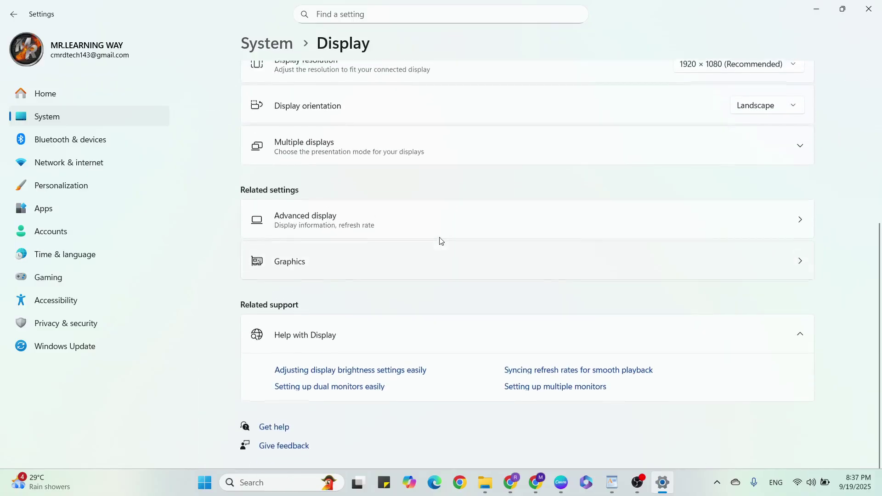
scroll(440, 241, up, 1)
Step: In Graphics settings, set EA SPORTS FC 26's GPU preference to Power Saving and close Settings
click(419, 273)
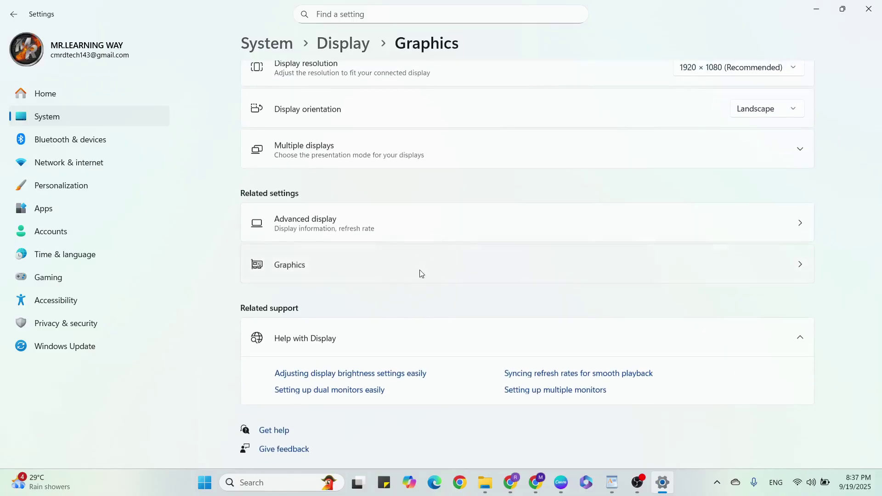
scroll(420, 274, down, 2)
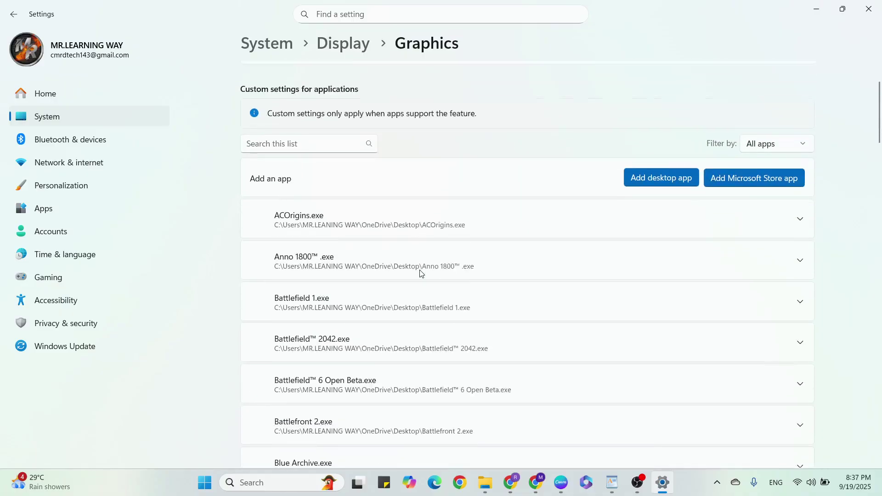
scroll(420, 273, down, 2)
scroll(419, 274, down, 2)
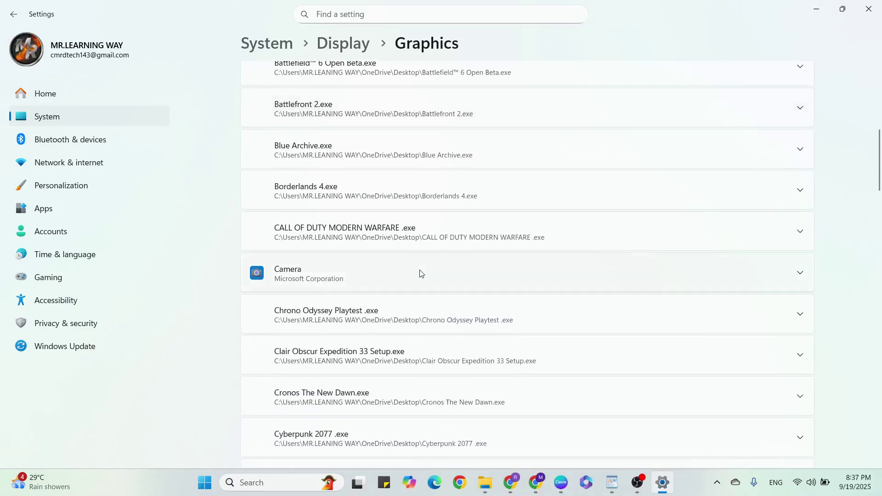
scroll(420, 274, down, 3)
scroll(420, 274, down, 3)
scroll(420, 274, down, 1)
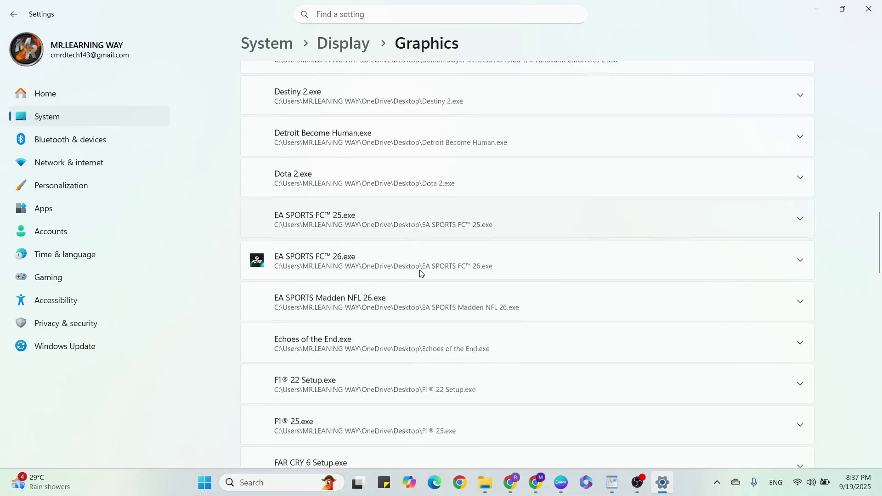
click(528, 266)
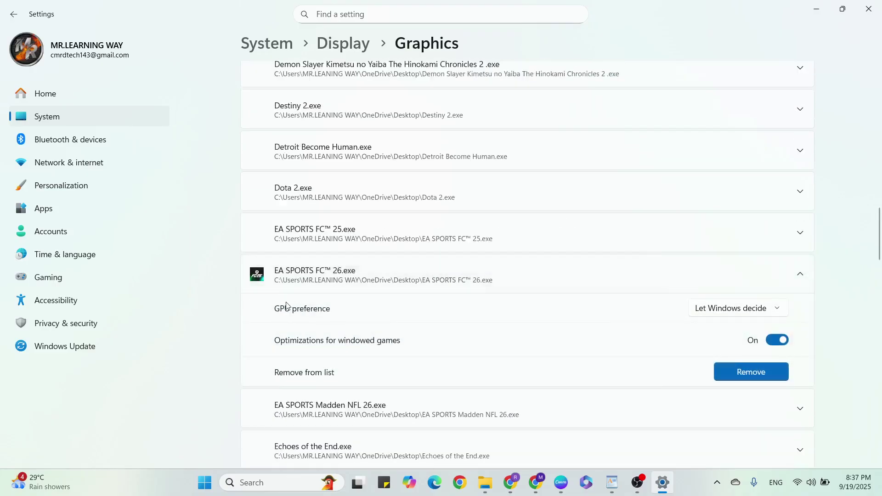
click(748, 315)
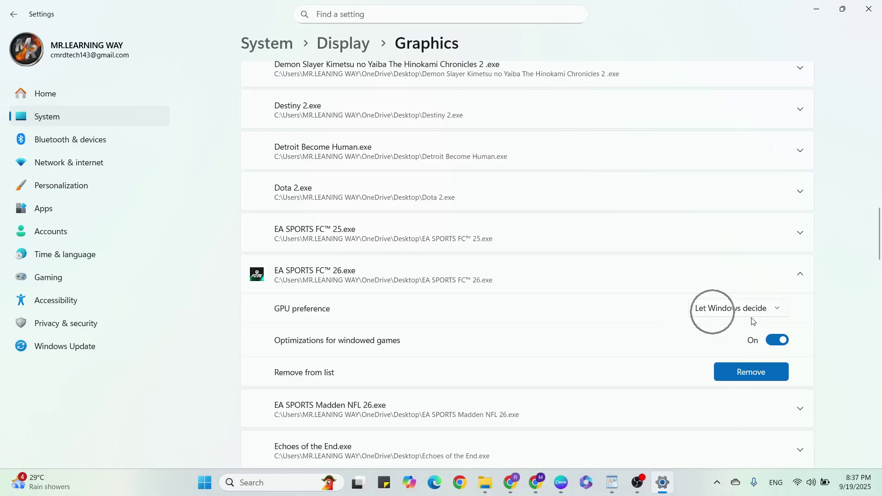
click(772, 313)
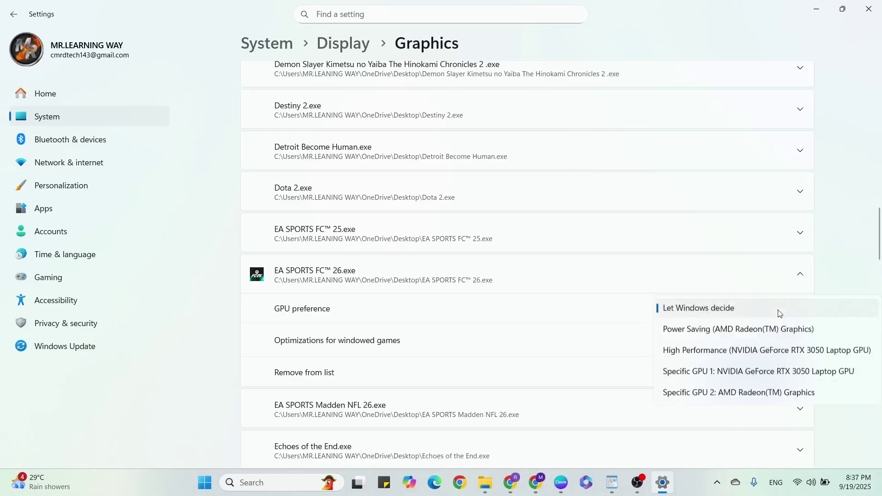
click(701, 338)
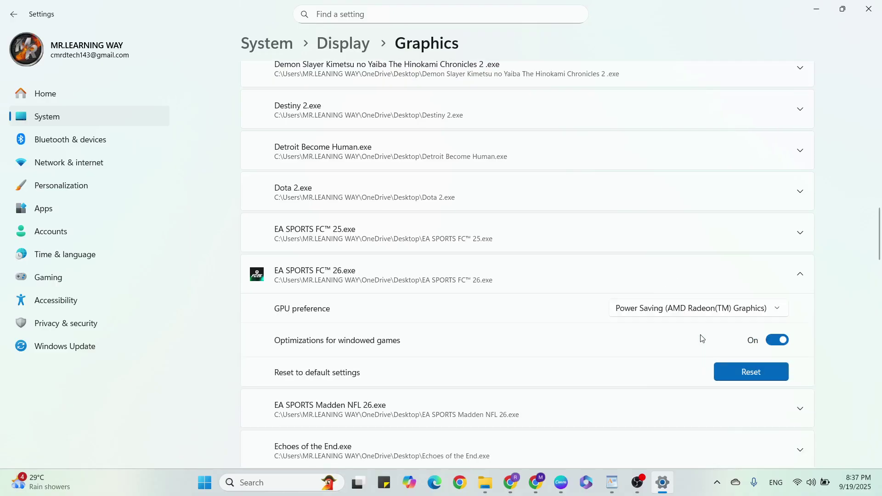
click(872, 14)
Step: Bring the notes back and place the cursor in the Power saving step
click(631, 486)
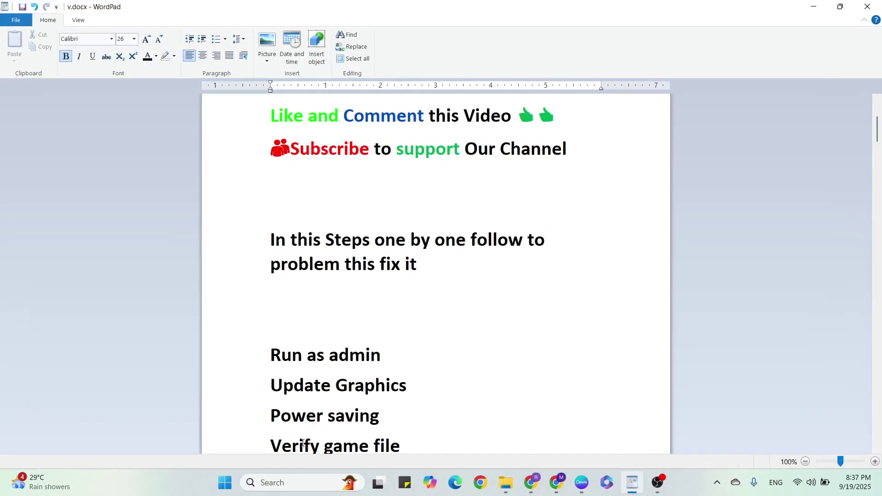
click(317, 415)
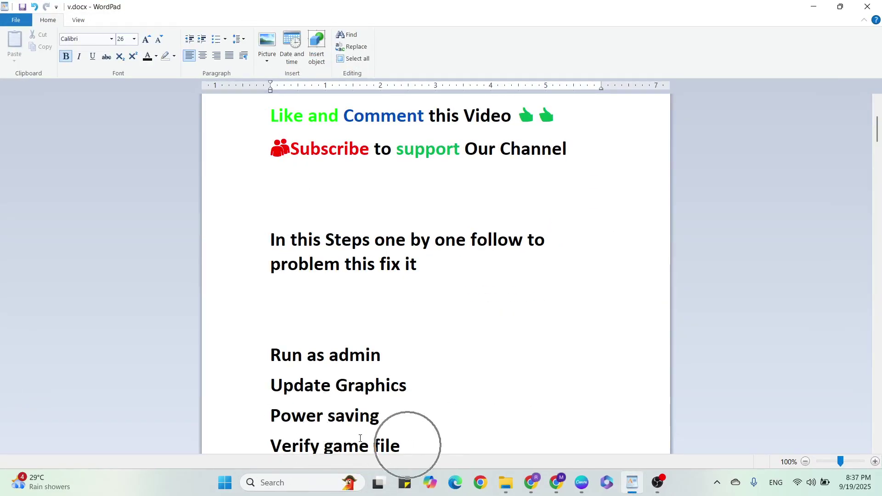
Step: From the desktop, use Win+X > Run with %localappdata% to reach the local AppData folder
key(super+d)
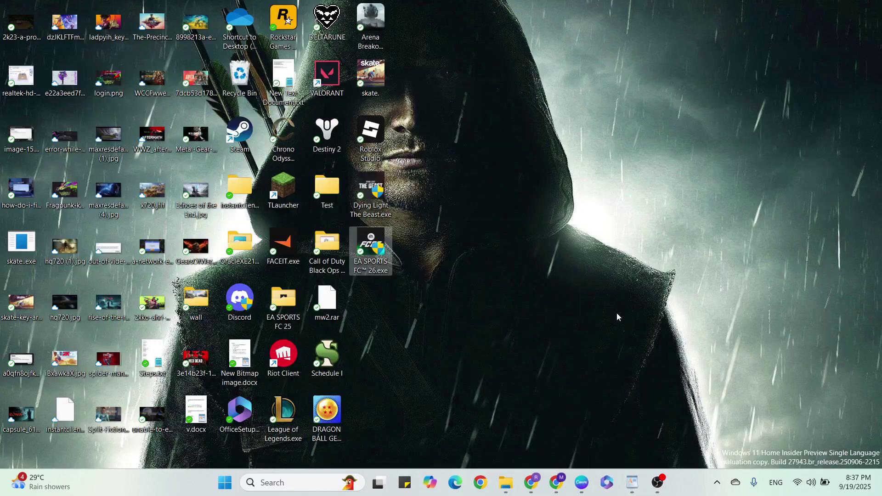
key(super+x)
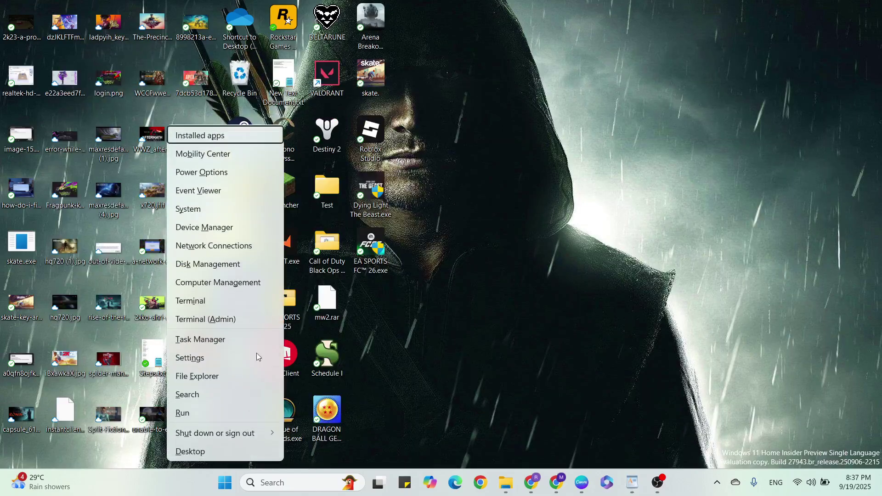
click(222, 415)
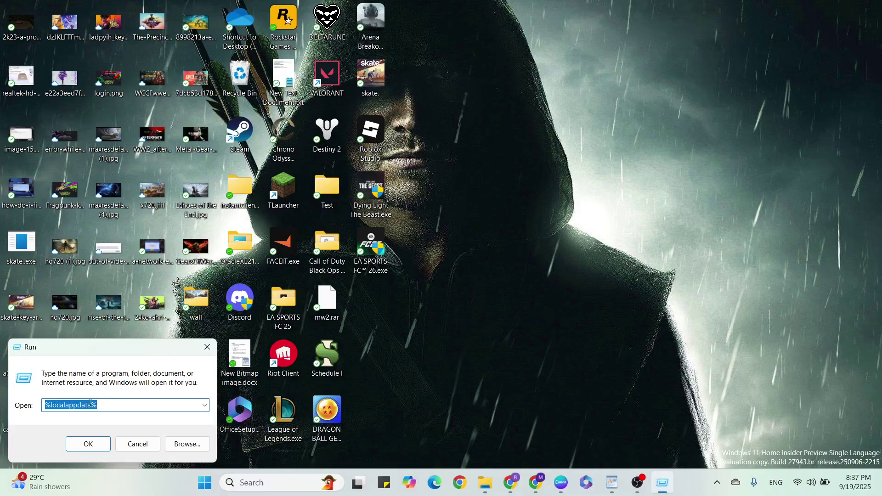
click(91, 404)
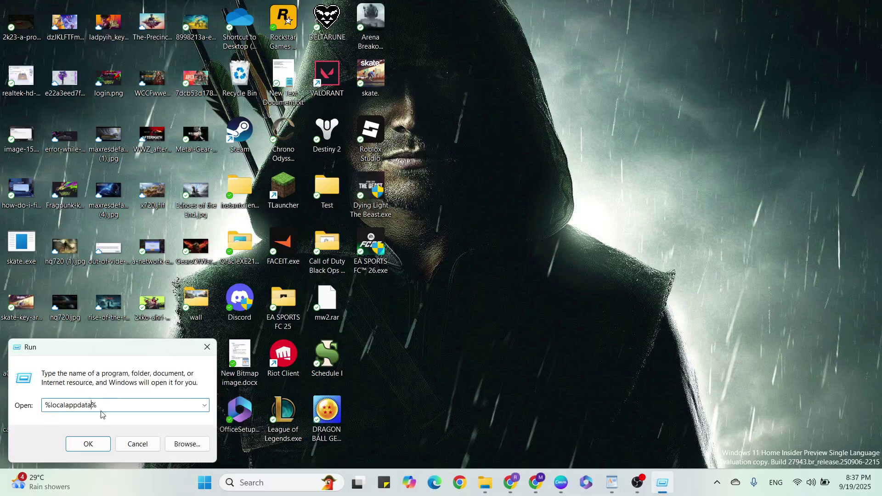
click(89, 444)
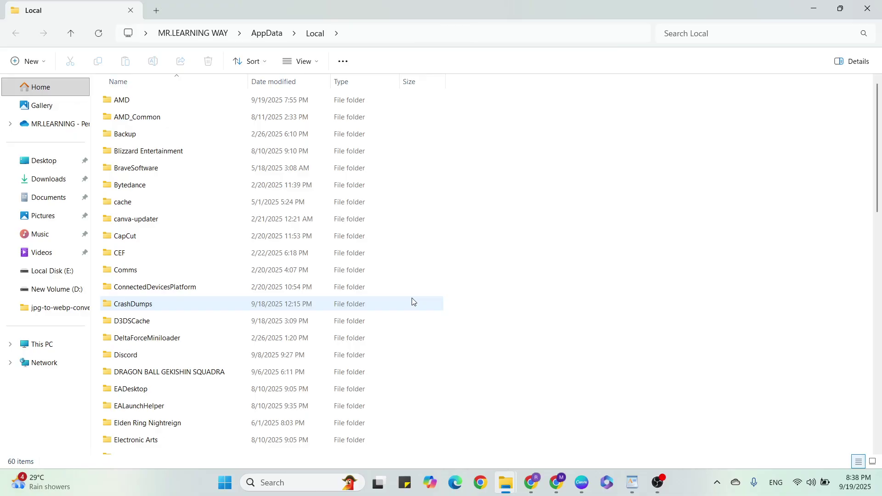
scroll(412, 301, down, 2)
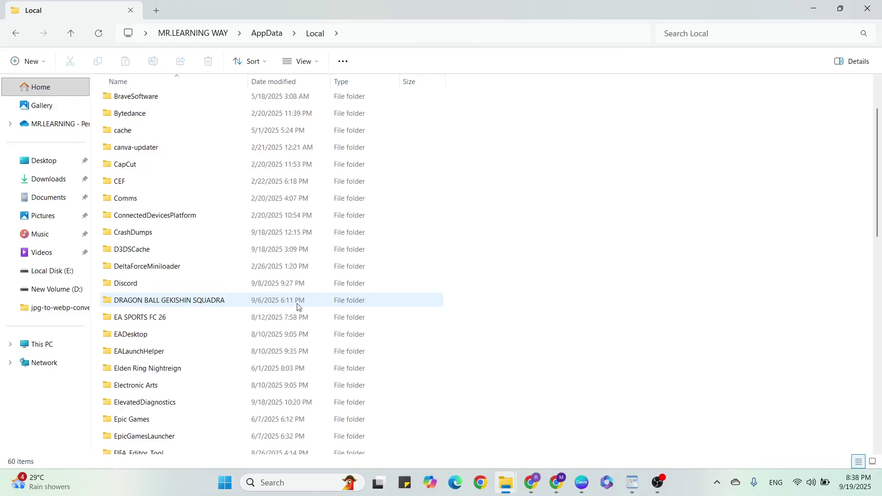
Step: Select the EA SPORTS FC 26 folder in Local AppData and delete it
click(184, 320)
right_click(184, 321)
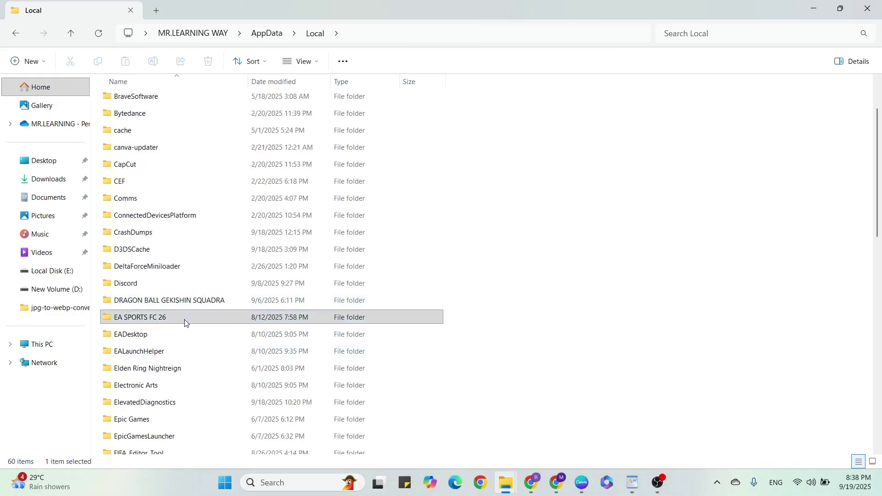
click(311, 340)
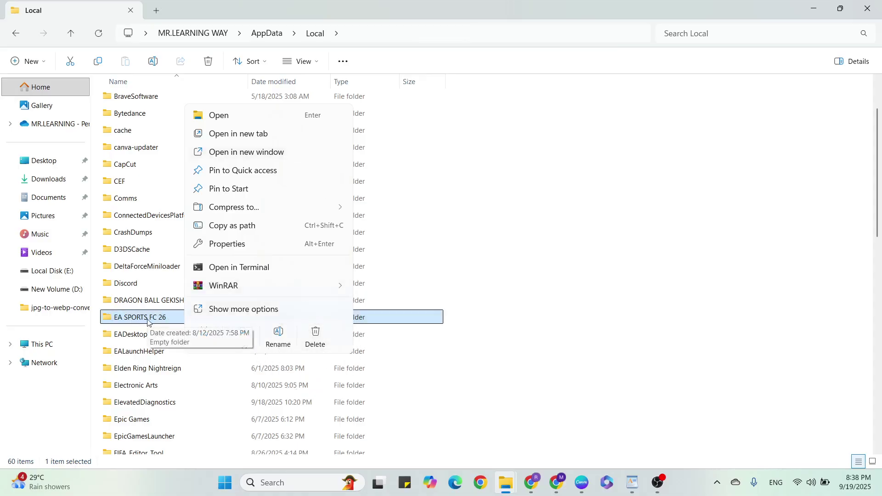
Step: Close File Explorer, move down the notes to Verify game file, then show the desktop
click(866, 9)
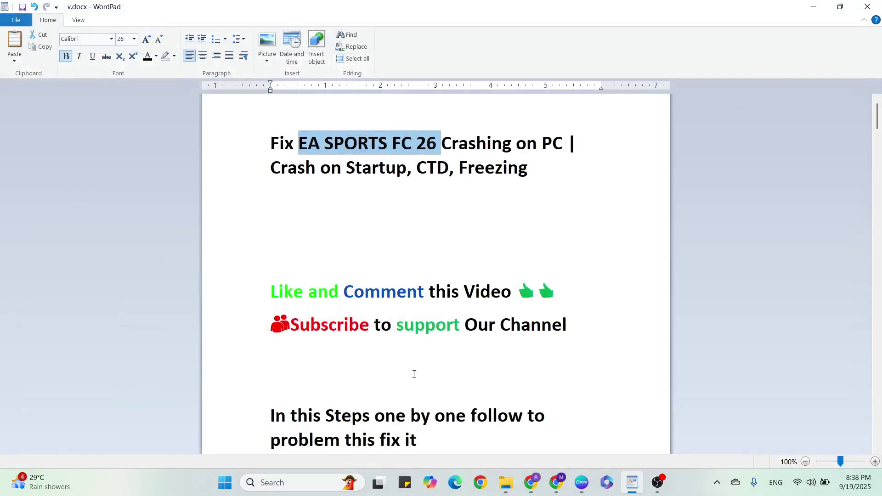
click(413, 373)
key(Down)
key(Down)
key(Down)
key(Down)
key(Down)
key(Down)
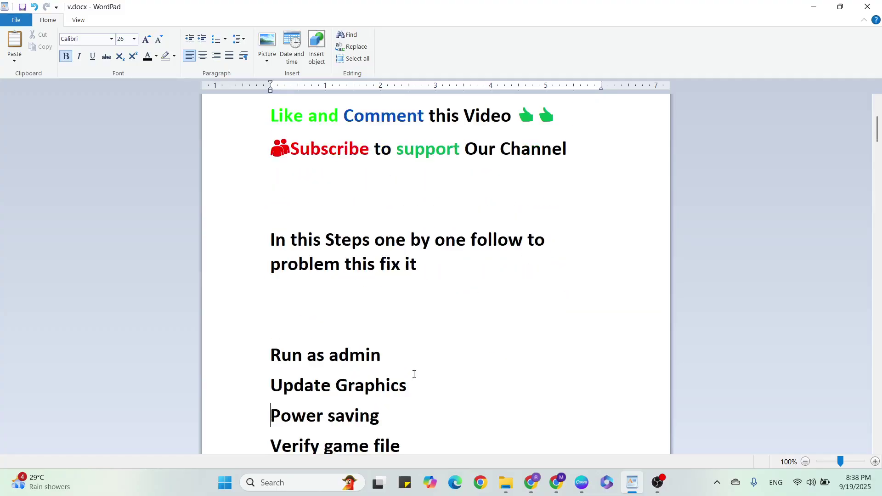
key(Down)
key(Down)
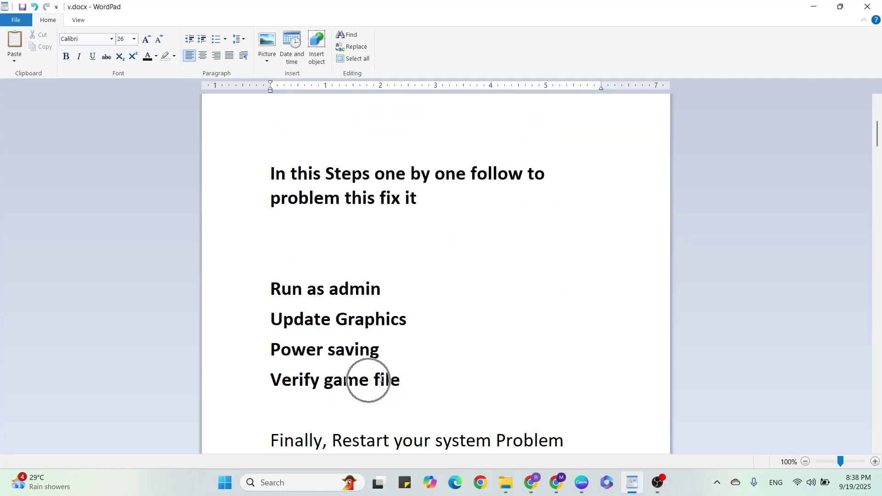
key(super+d)
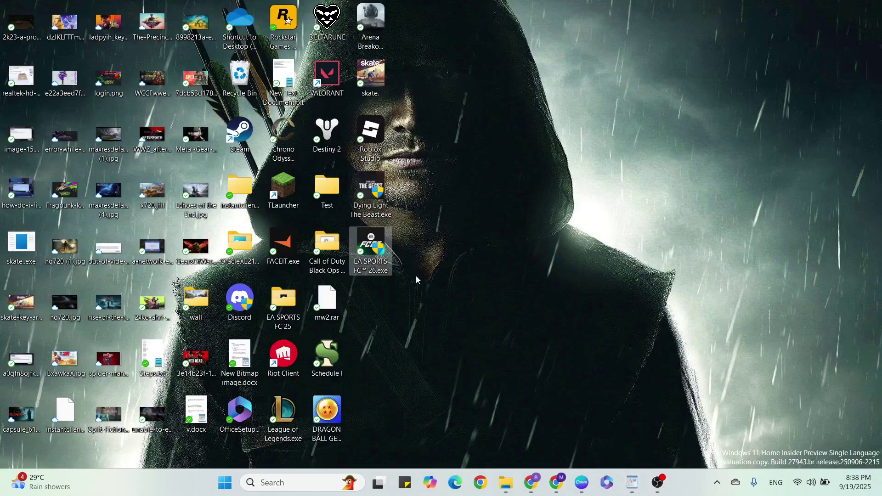
Step: Launch Steam, go to Library and bring up the game's Installed Files properties
double_click(240, 131)
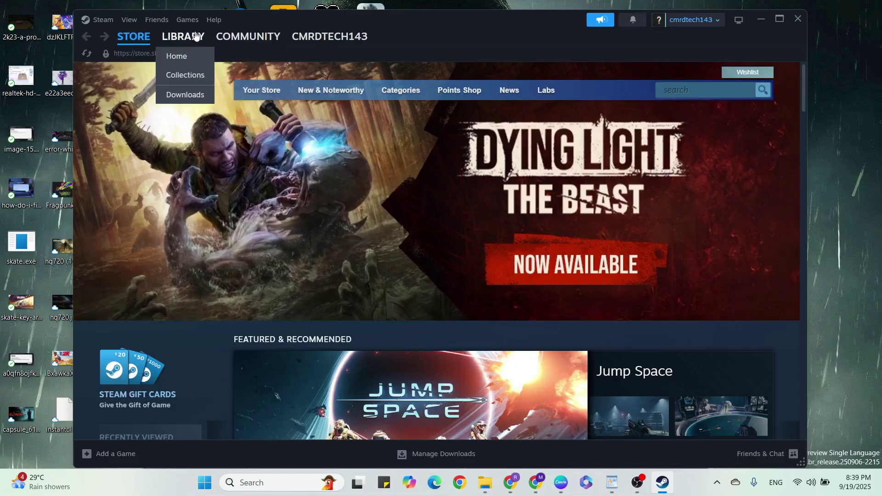
click(196, 36)
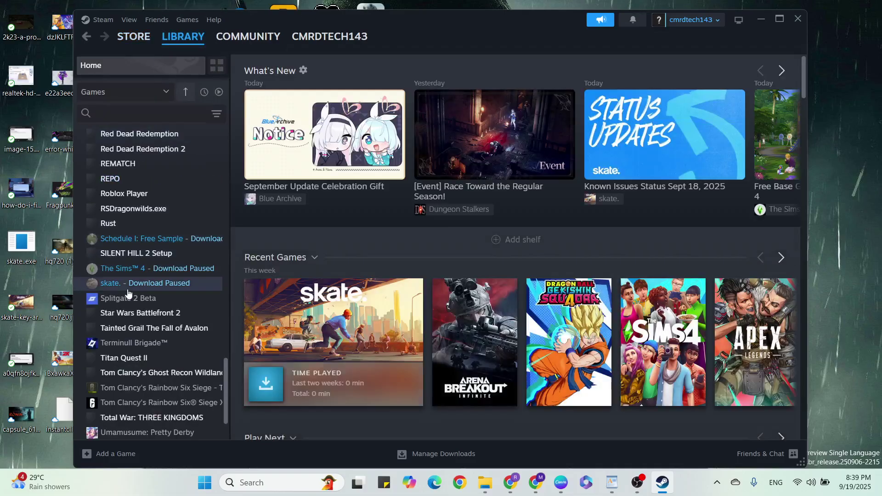
scroll(145, 275, up, 5)
scroll(128, 289, up, 5)
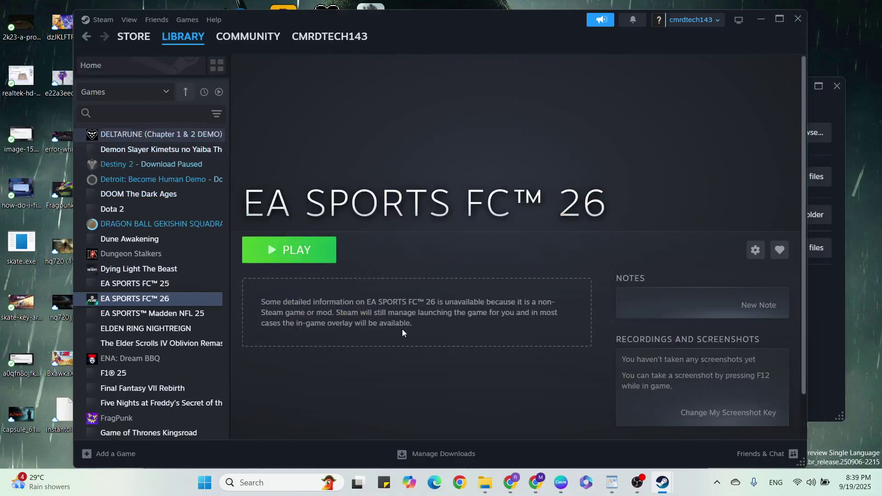
click(755, 249)
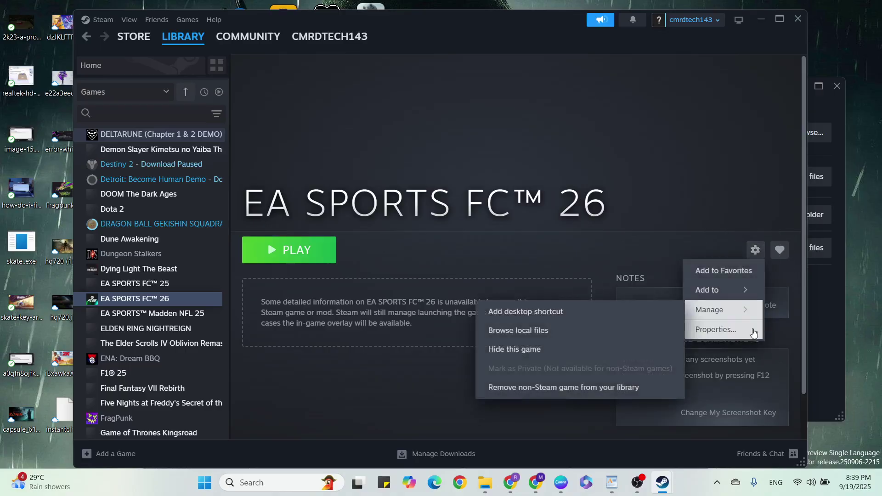
click(740, 336)
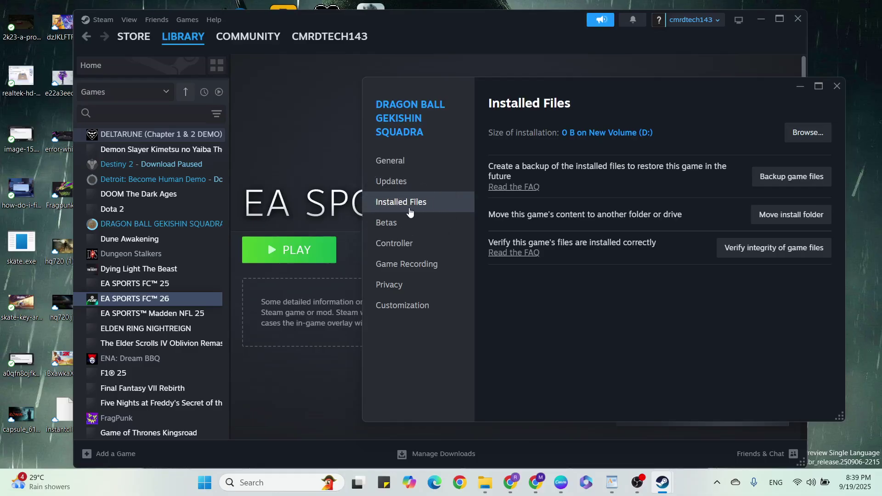
Step: Start Verify integrity of game files and close the properties dialog
click(775, 252)
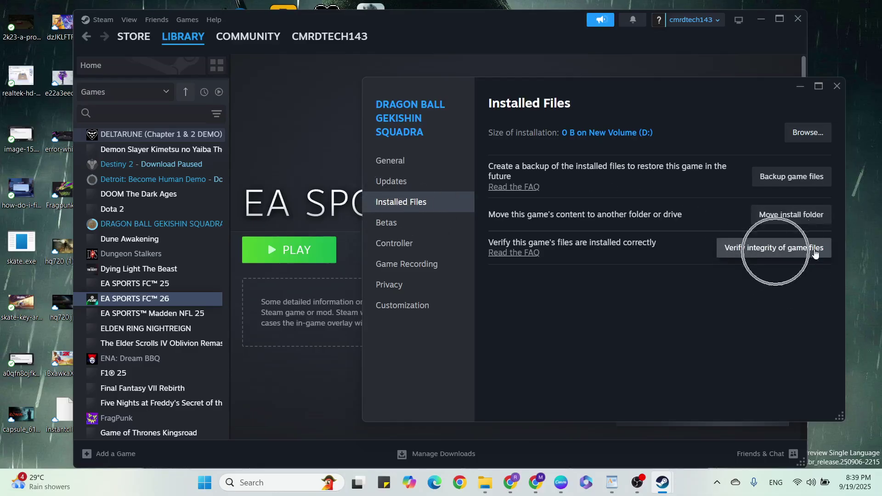
click(773, 251)
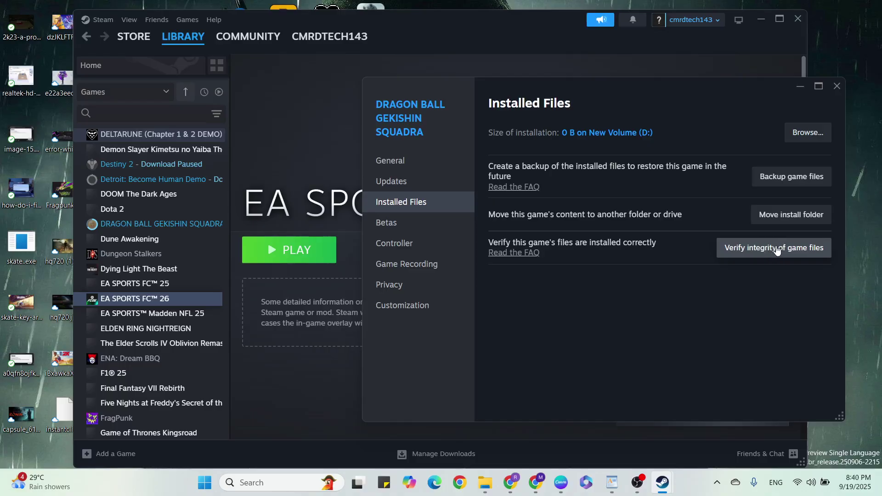
click(775, 250)
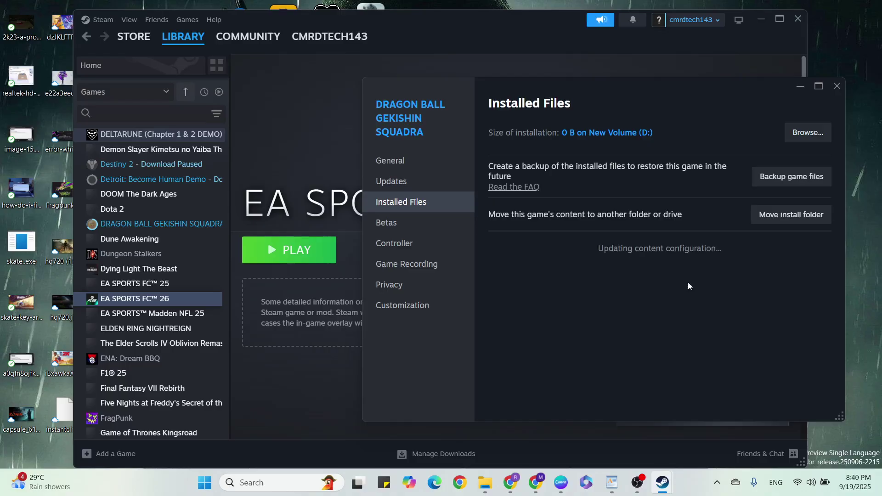
click(837, 86)
Step: Close Steam and bring the notes back at the Verify game file step
click(798, 21)
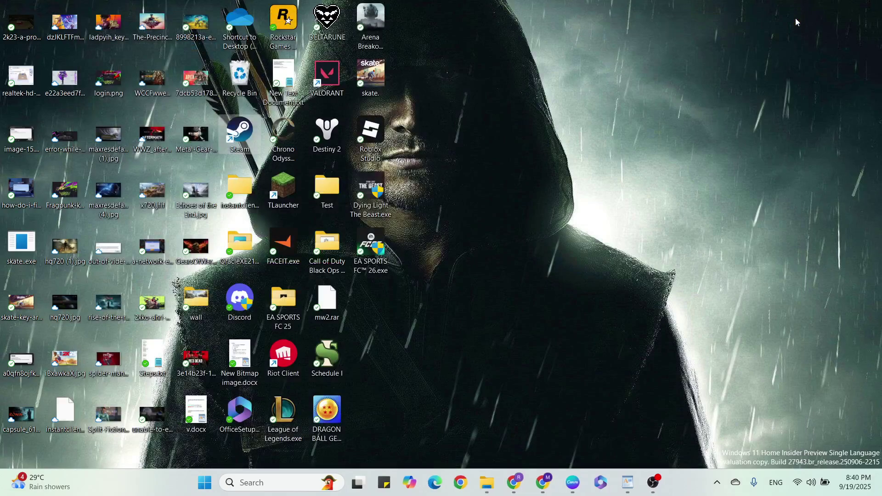
click(631, 483)
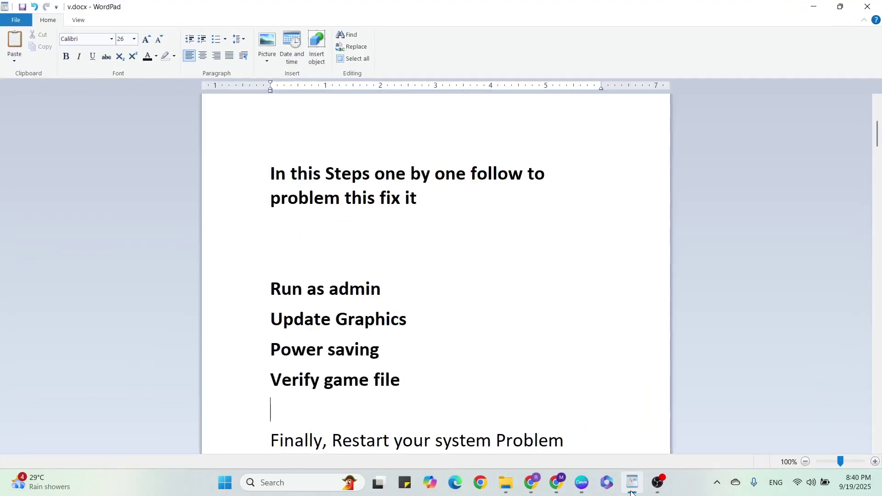
click(324, 391)
scroll(461, 440, down, 2)
scroll(461, 440, down, 3)
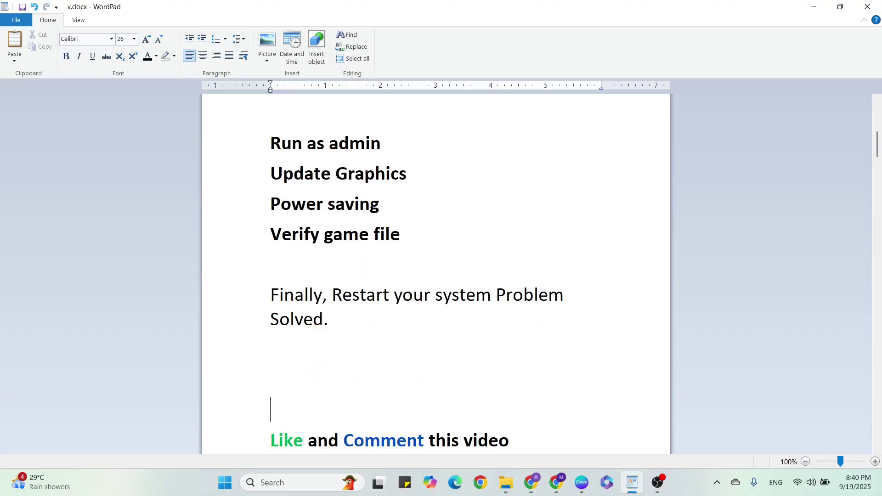
scroll(461, 440, down, 1)
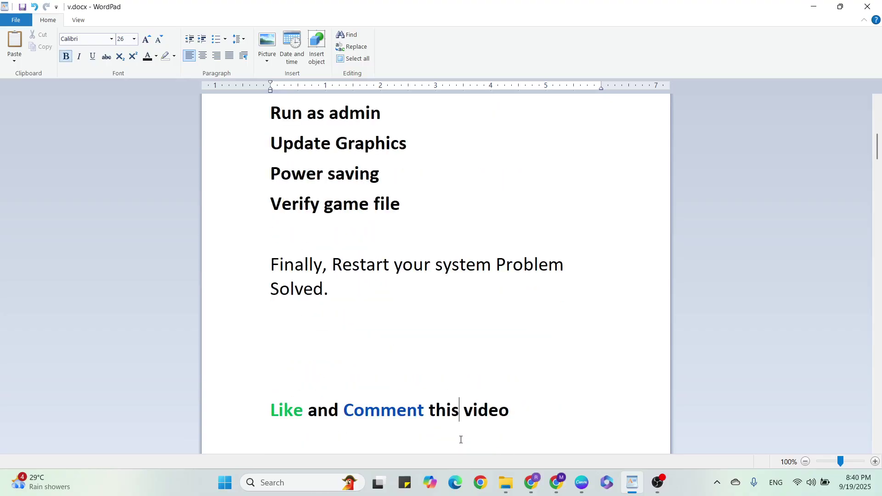
Step: Move down through the Like and Comment line to the Subscribe closing line
click(275, 412)
key(Down)
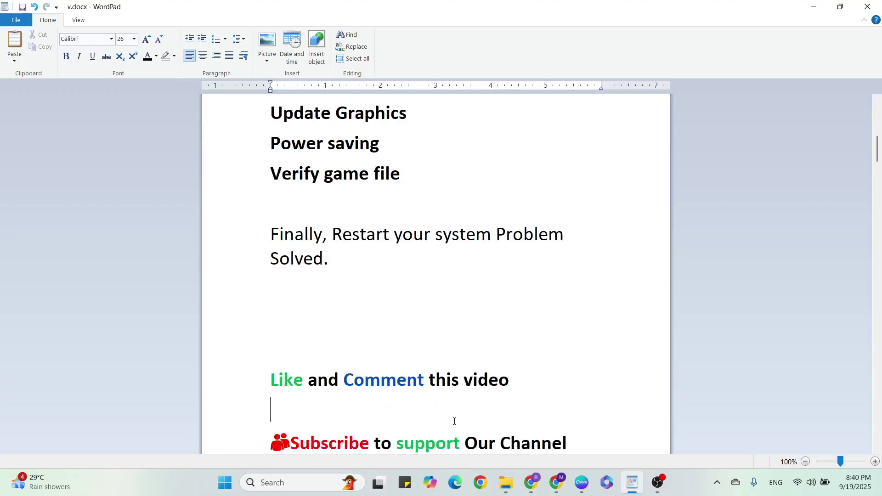
click(454, 421)
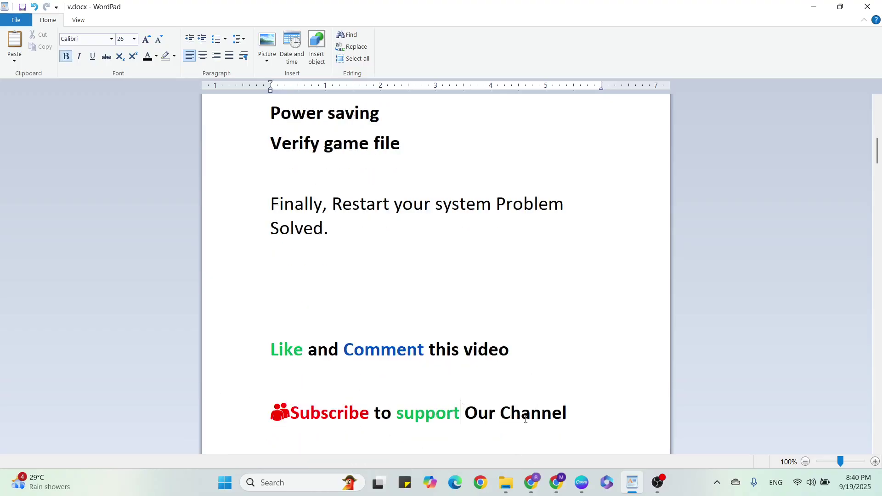
click(544, 416)
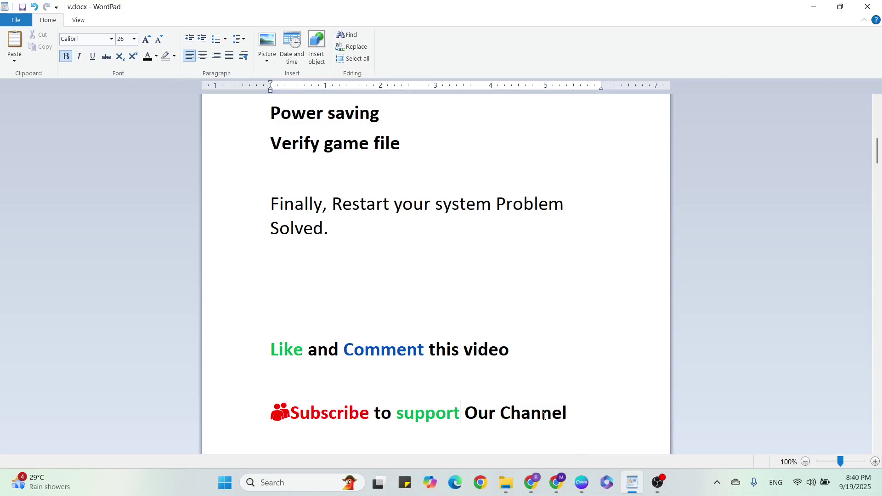